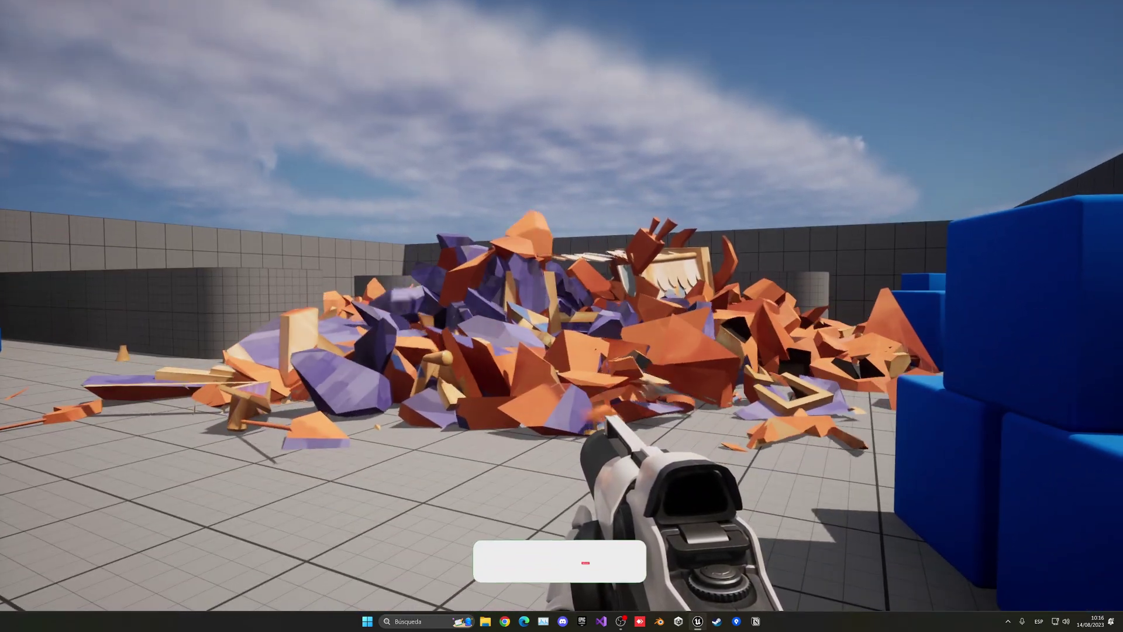
key(a)
key(w)
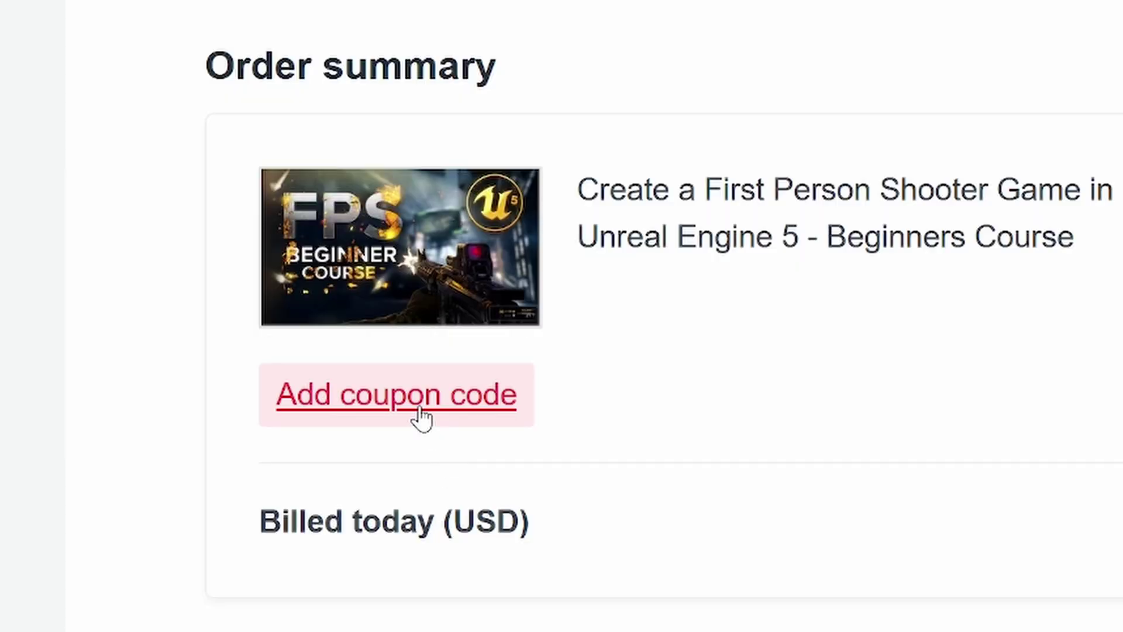
click(420, 409)
text(G)
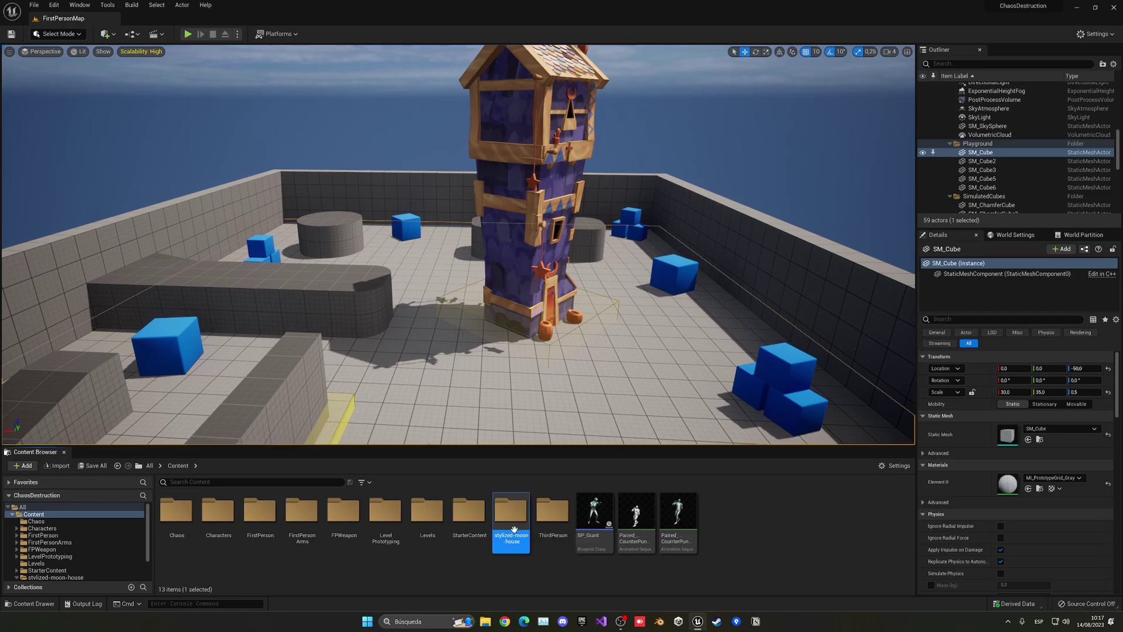
Duplicate the casa_low_re static mesh in stylized-moon-house/source as casa_low_re2.
double_click(511, 509)
double_click(175, 517)
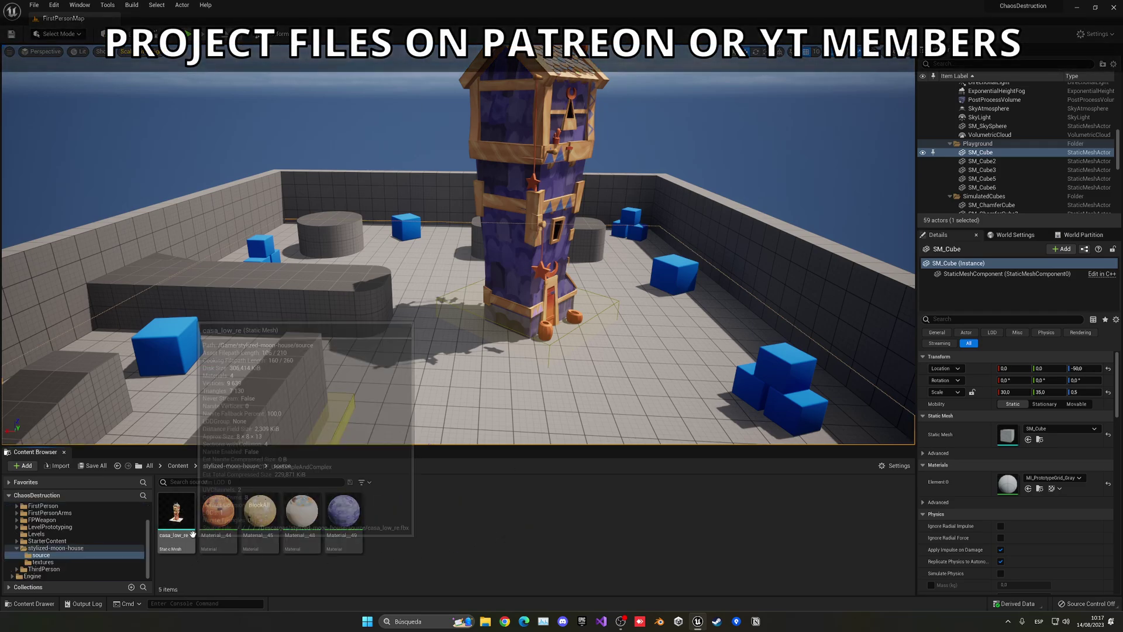
click(176, 515)
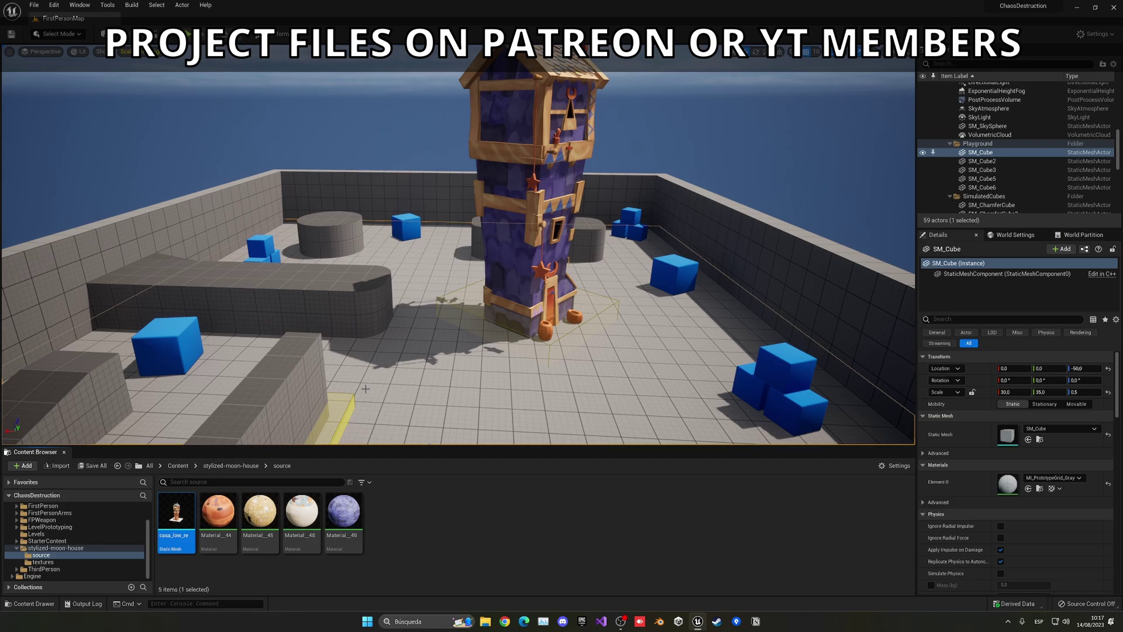
key(ctrl+d)
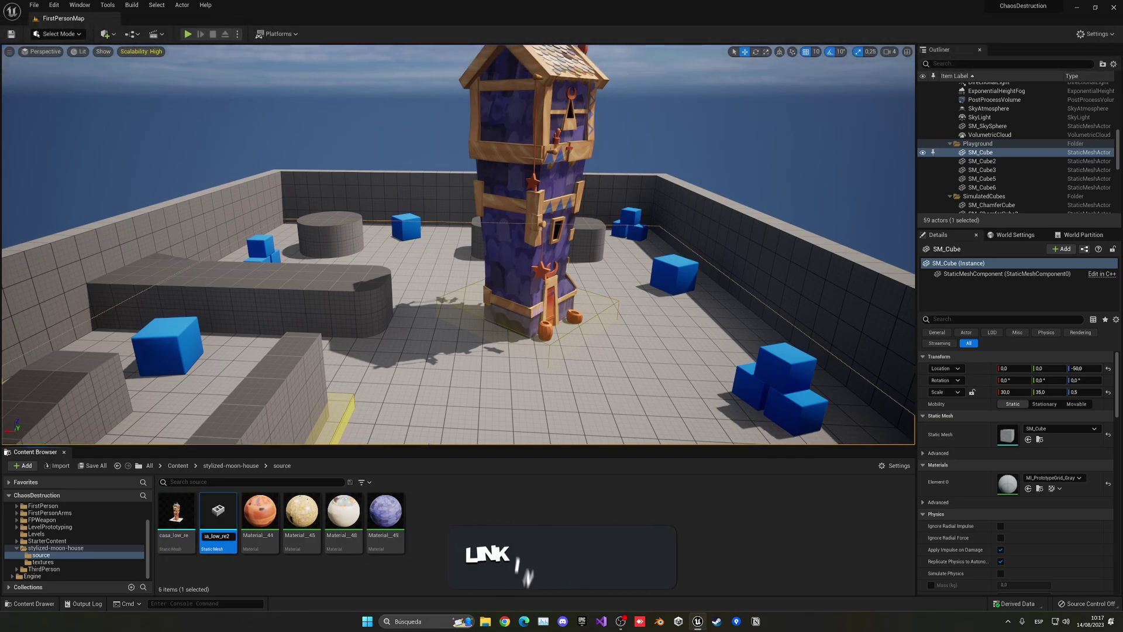
key(Return)
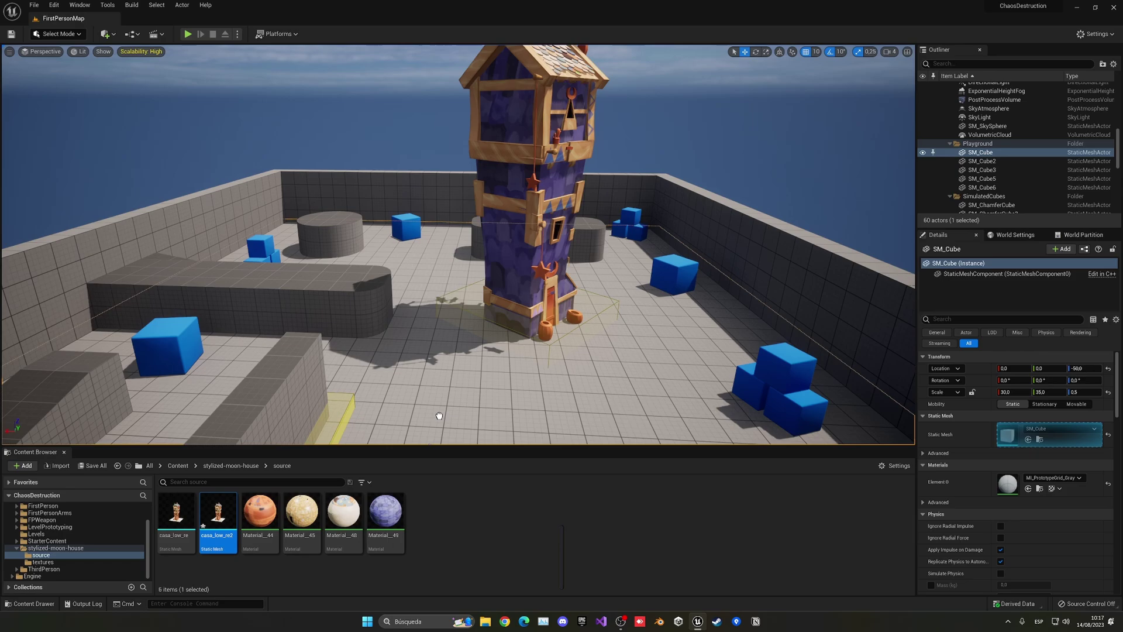
Place casa_low_re2 on the level floor in front of the existing purple tower and scale it uniformly to 100.
drag(440, 415, 439, 414)
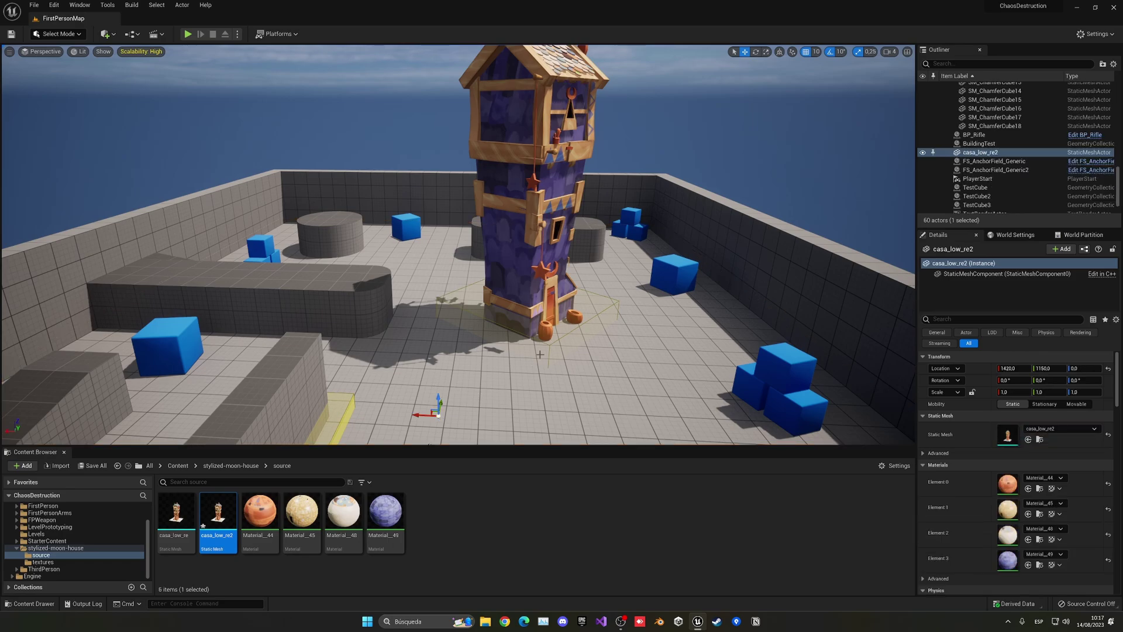
right_drag(540, 354, 491, 397)
key(w)
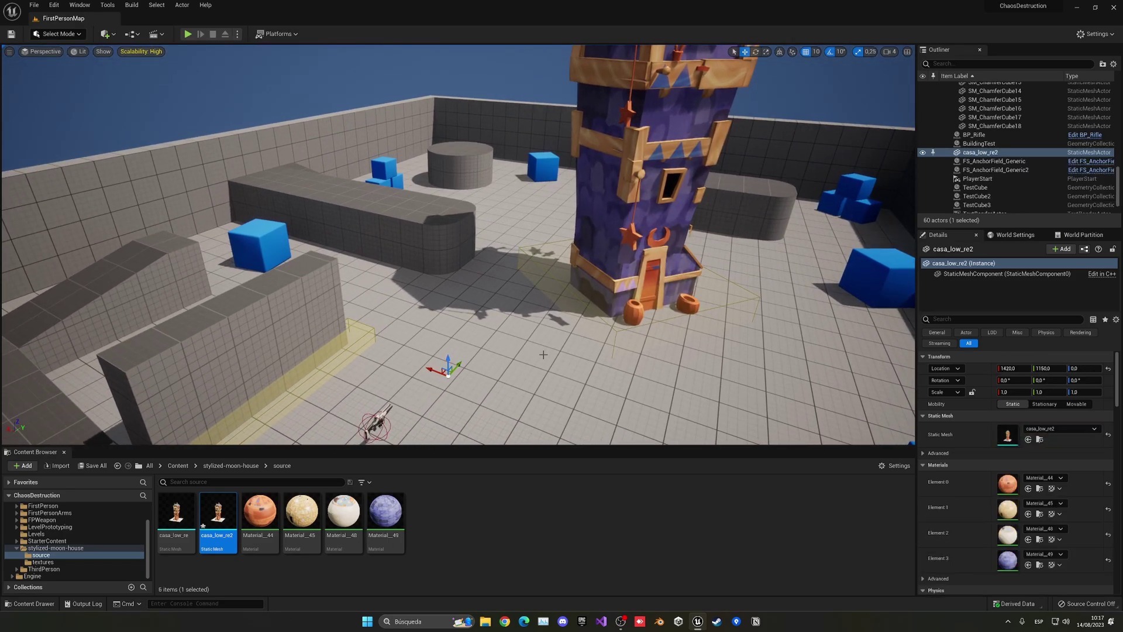
key(s)
right_drag(544, 355, 568, 348)
key(w)
key(s)
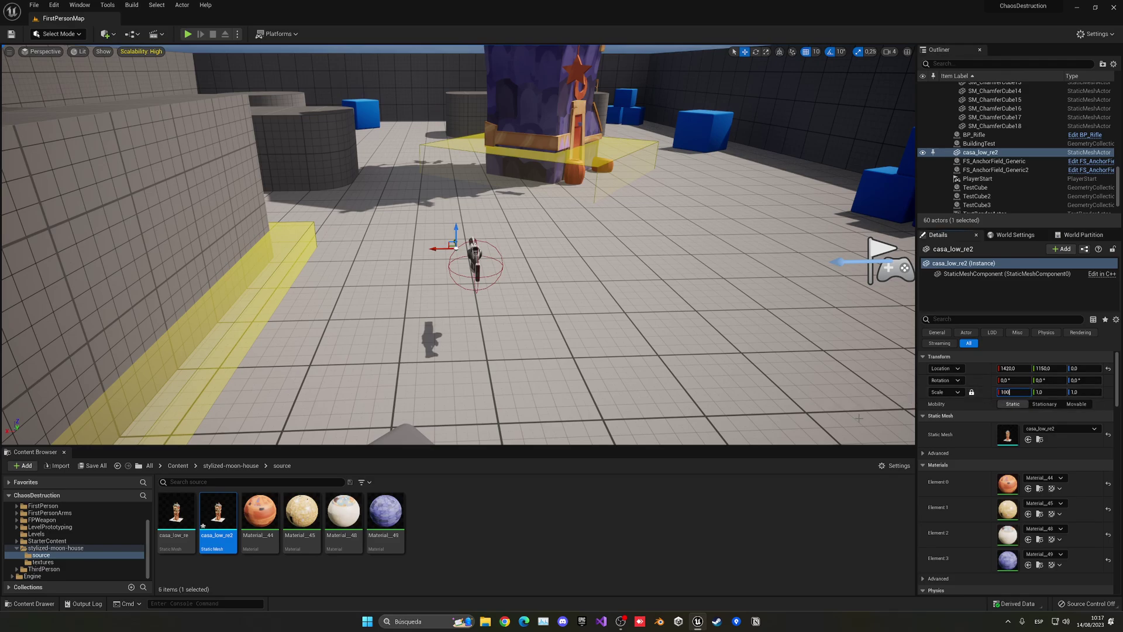
key(Return)
mouse_move(415, 274)
right_down()
mouse_move(403, 275)
mouse_move(427, 272)
mouse_move(415, 274)
right_up()
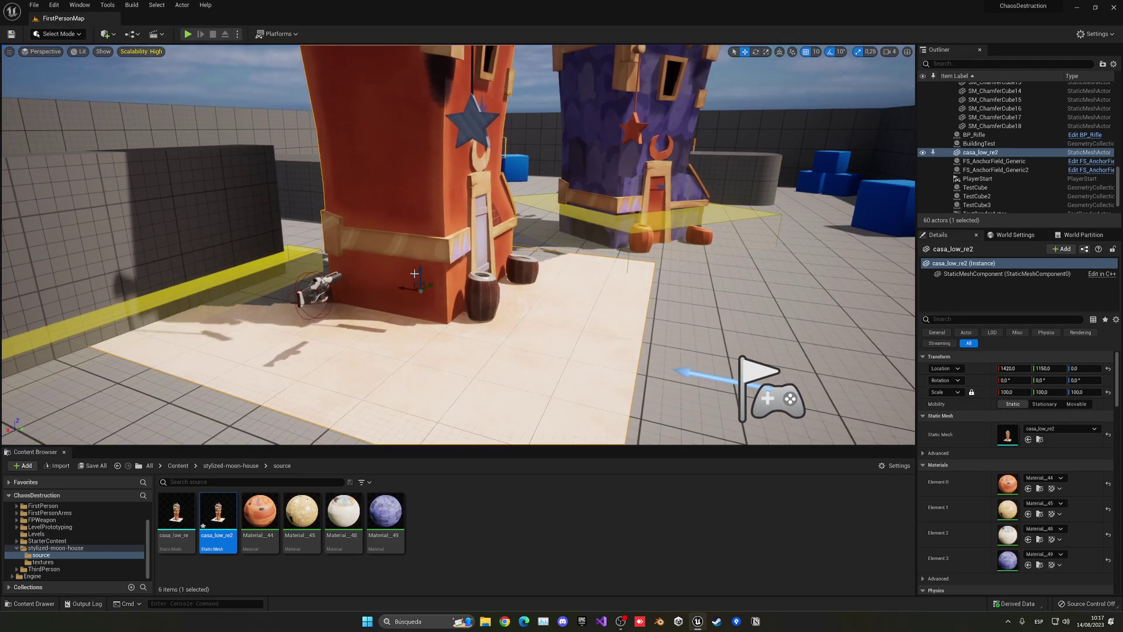
Lower the placed house to a Z location of -10.
drag(419, 276, 420, 281)
key(s)
mouse_move(416, 244)
right_down()
mouse_move(416, 231)
mouse_move(416, 255)
mouse_move(416, 244)
right_up()
key(e)
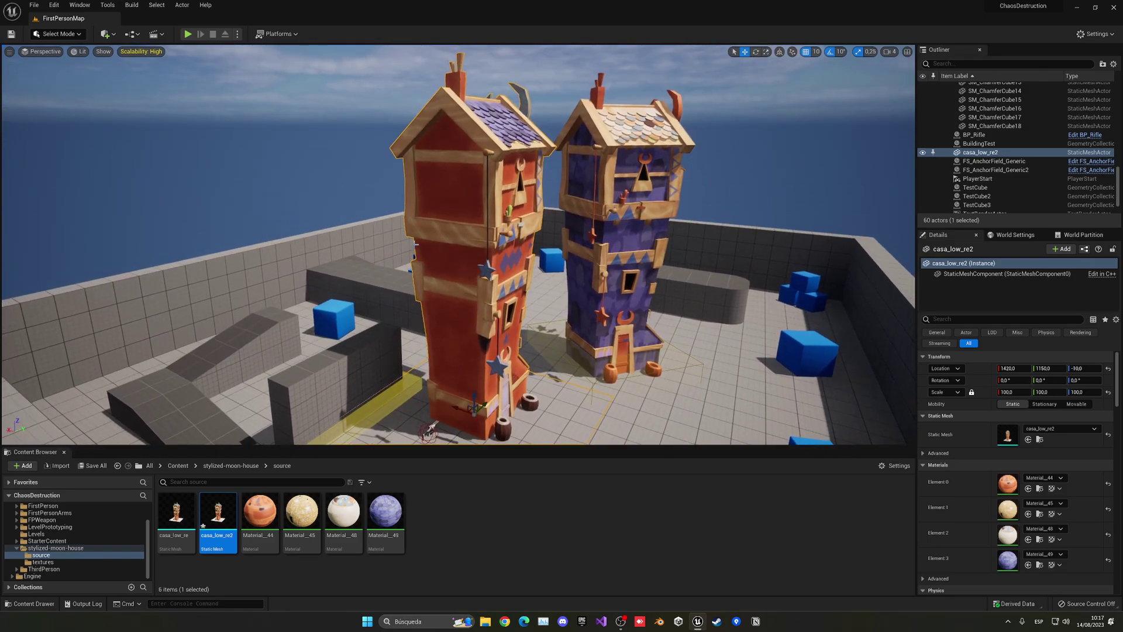
Switch to Fracture mode and create a geometry collection named casa_low_re2_GeometryCollection from the house in the Content folder.
click(50, 35)
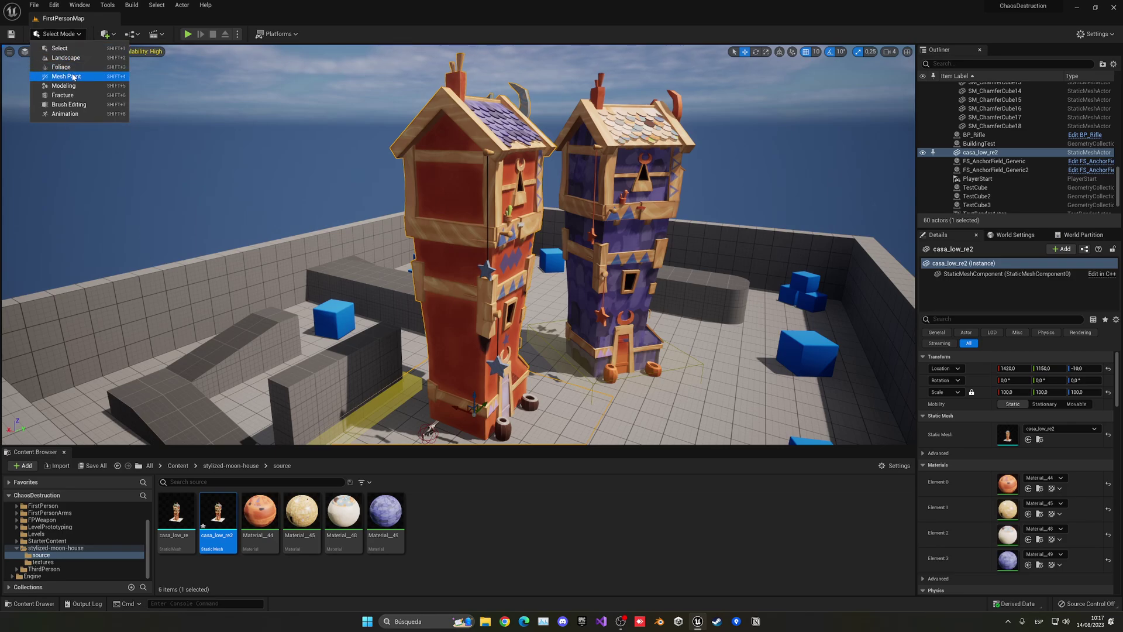
click(62, 95)
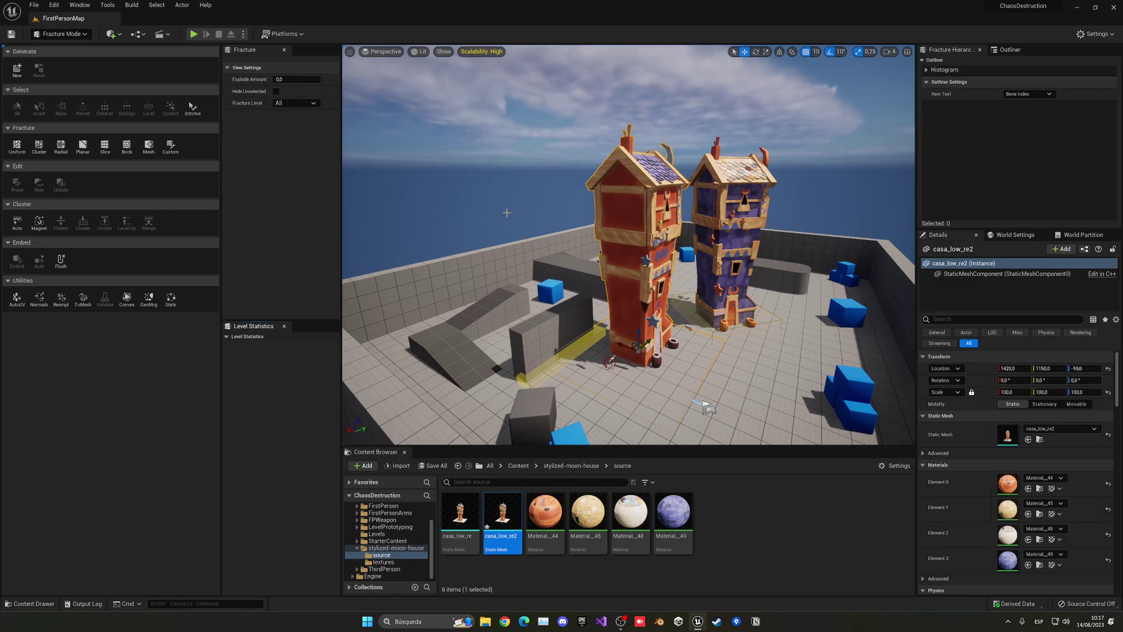
click(17, 69)
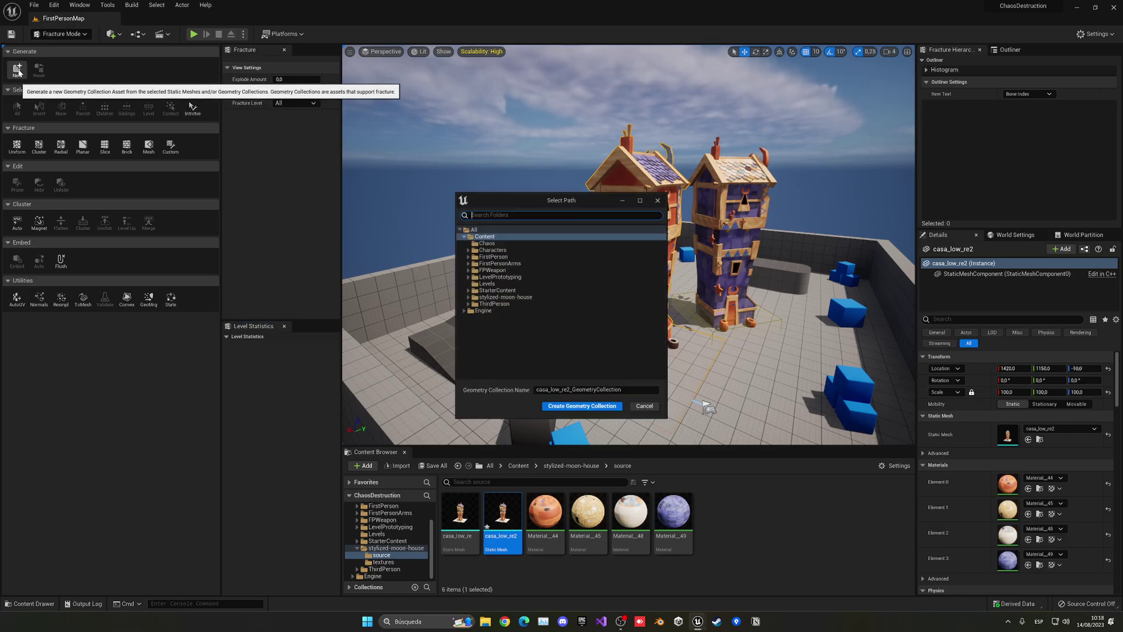
click(586, 410)
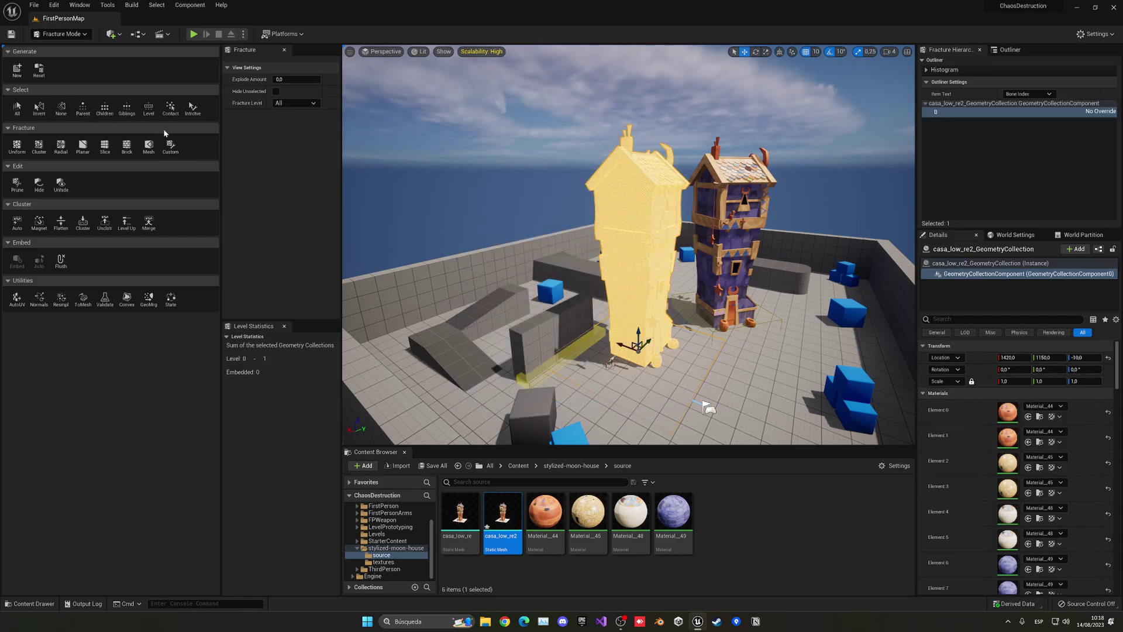
Set up a Uniform Voronoi fracture on the house with minimum sites 527 and maximum sites 447.
click(17, 146)
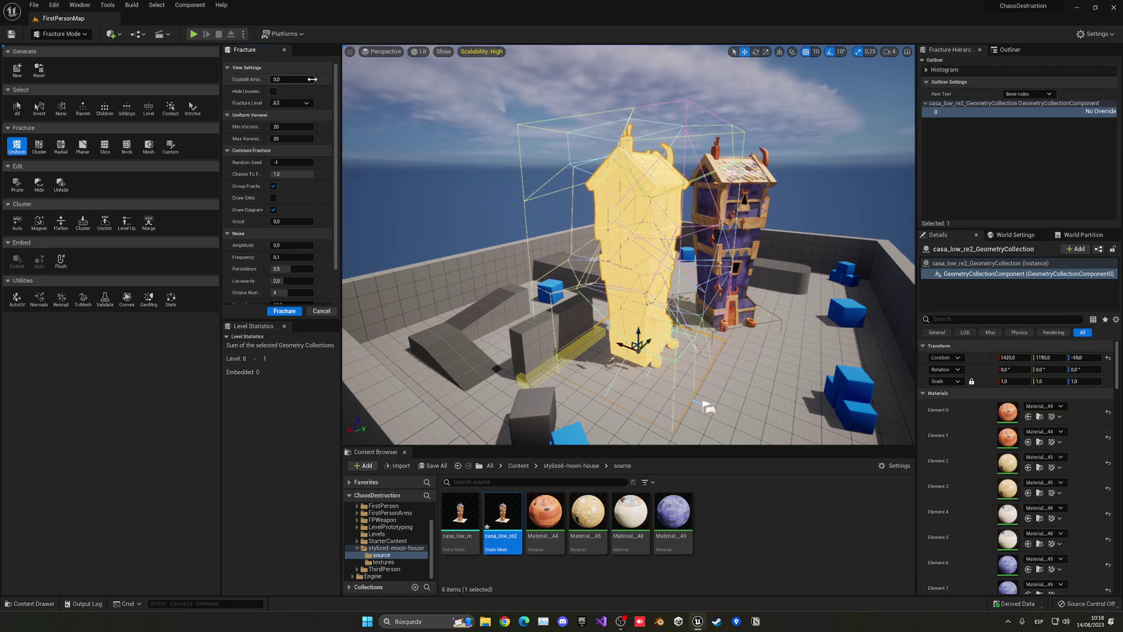
right_drag(649, 239, 693, 224)
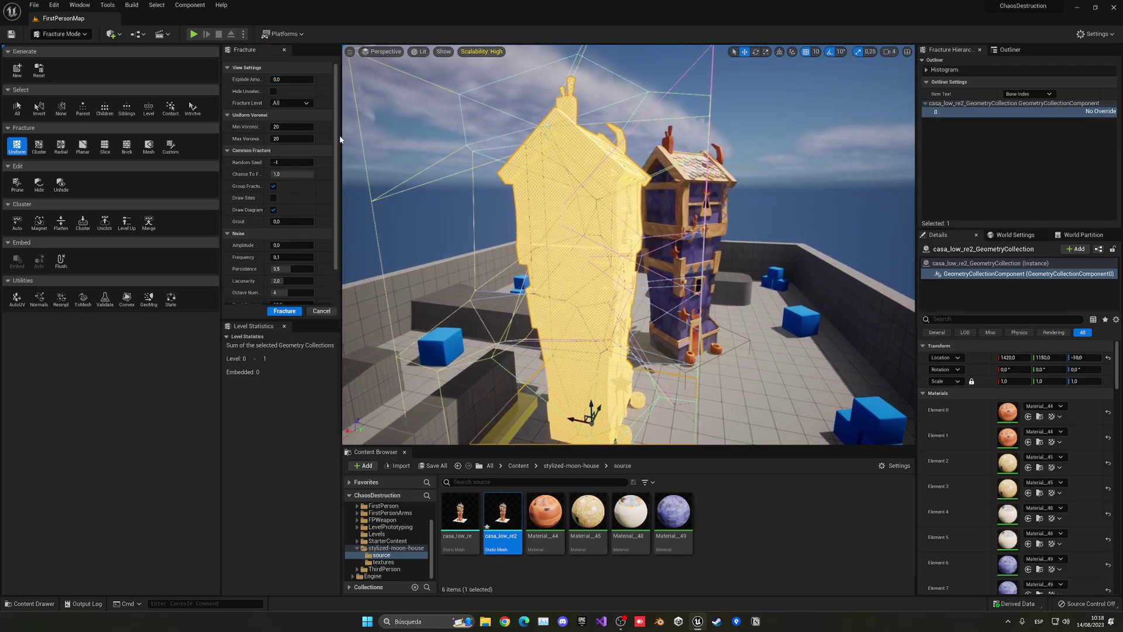
mouse_move(351, 138)
right_down()
mouse_move(432, 151)
mouse_move(358, 138)
right_up()
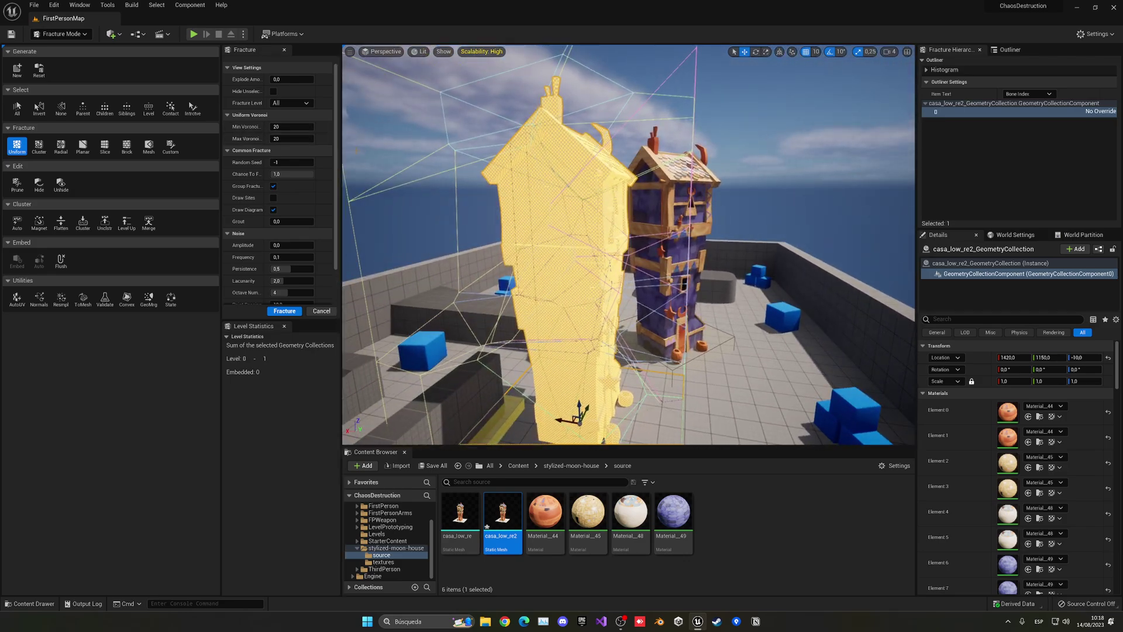
drag(340, 151, 409, 150)
drag(317, 127, 351, 138)
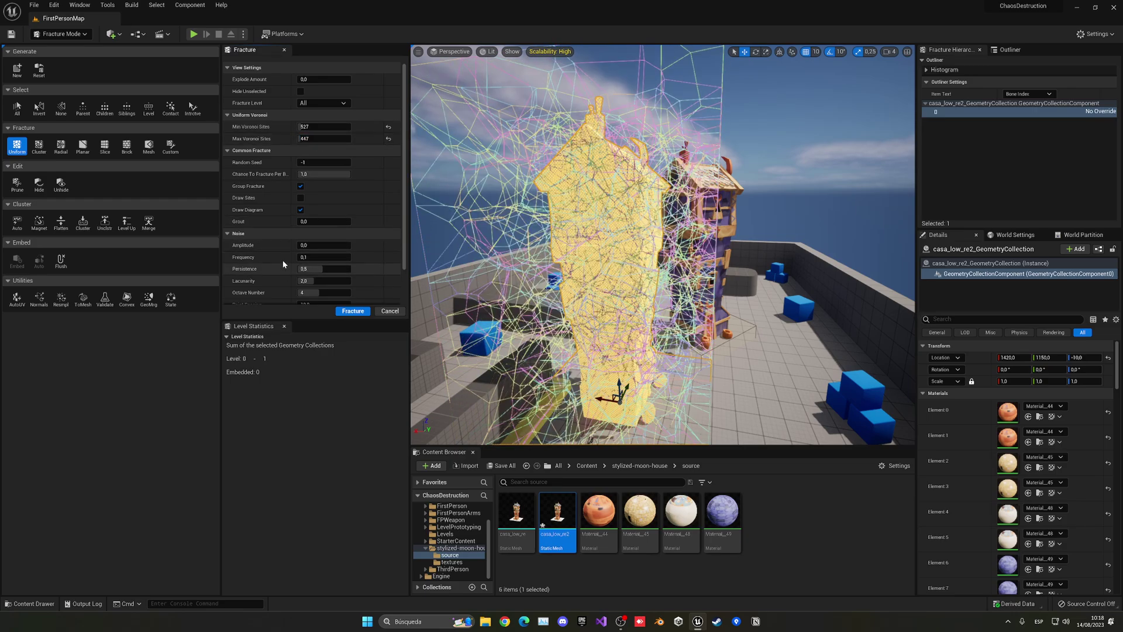
Fracture the house with noise amplitude 0.458667 and frequency 0.302667, and select piece 51 in the fracture hierarchy.
scroll(317, 224, down, 3)
drag(317, 204, 345, 215)
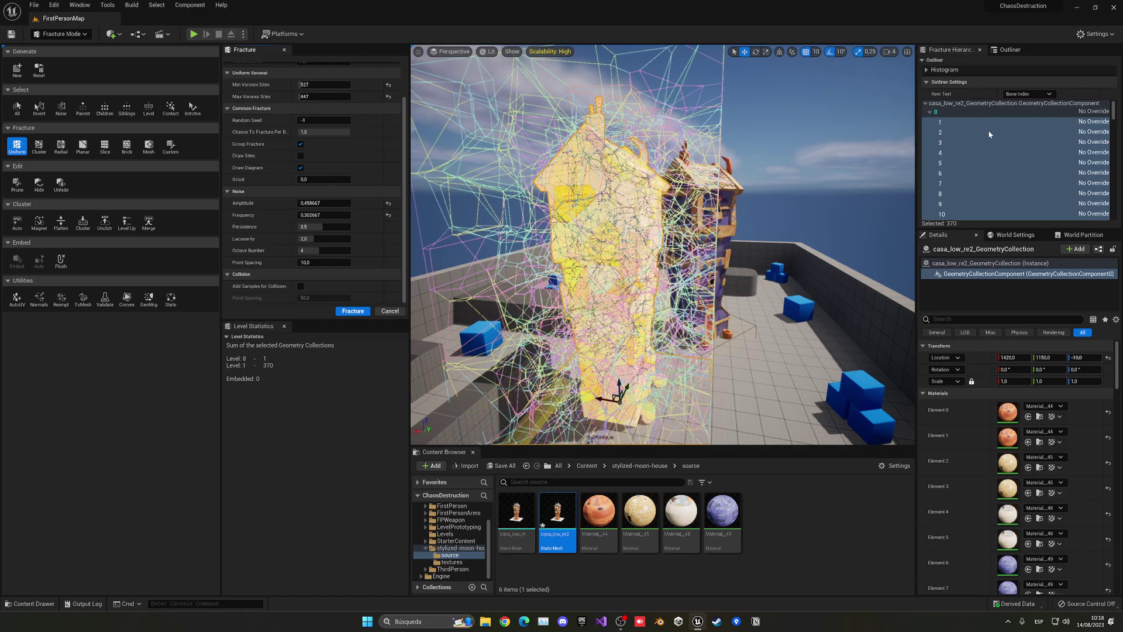
scroll(996, 140, down, 8)
click(992, 142)
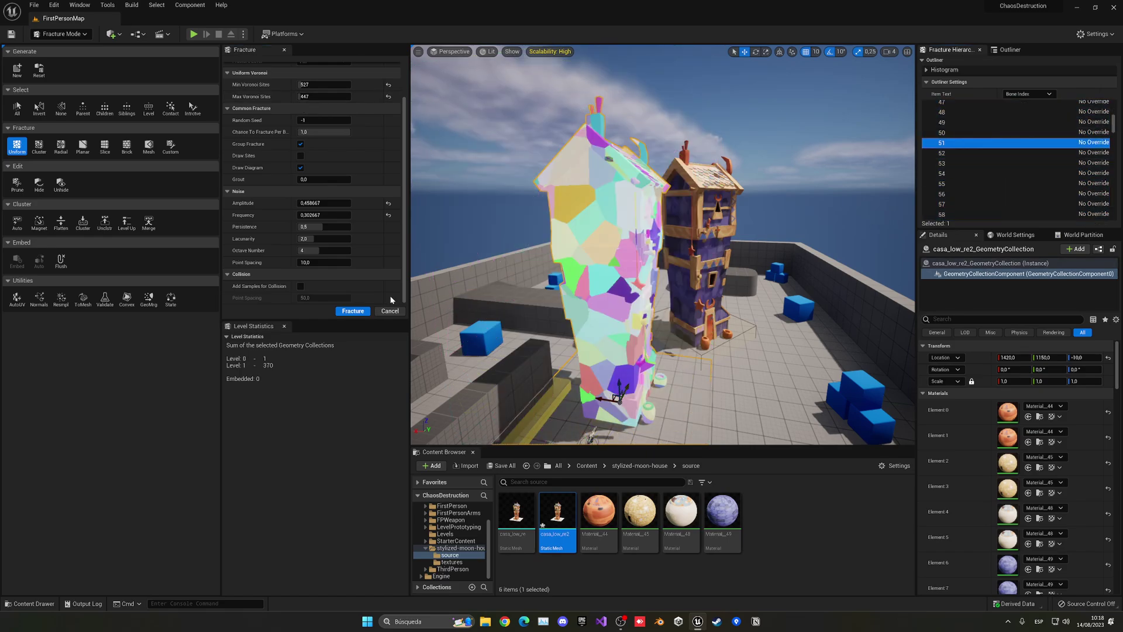
Leave Fracture mode and return to Select mode.
click(76, 34)
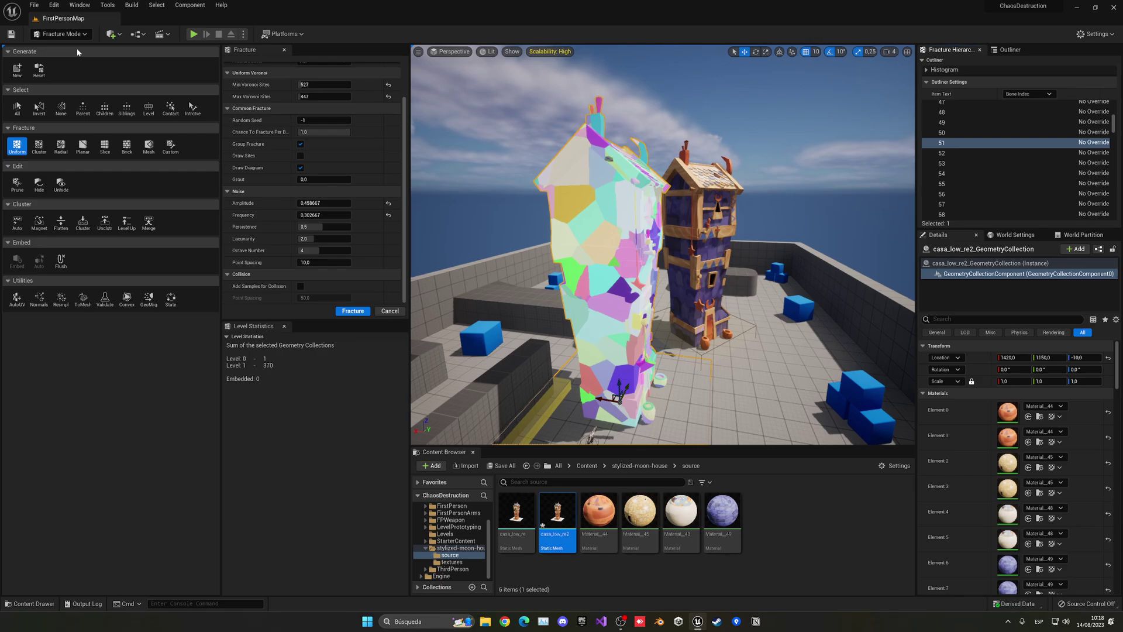
click(76, 48)
right_drag(351, 126, 323, 125)
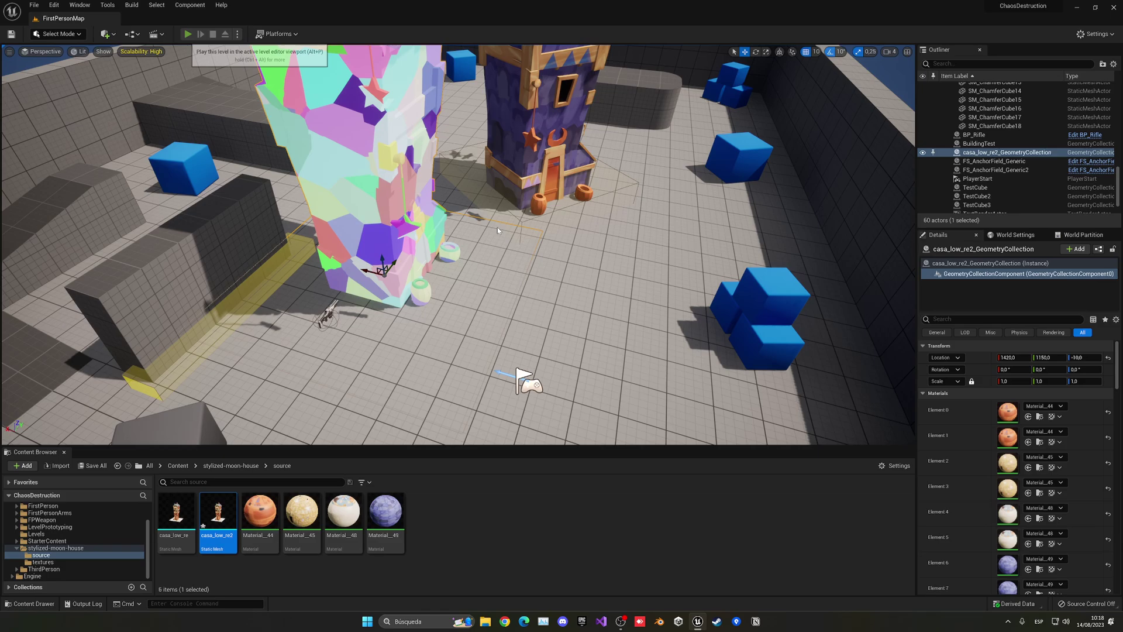
Play-test the level by picking up the rifle and shooting the fractured house, and end the session.
key(alt+p)
click(511, 250)
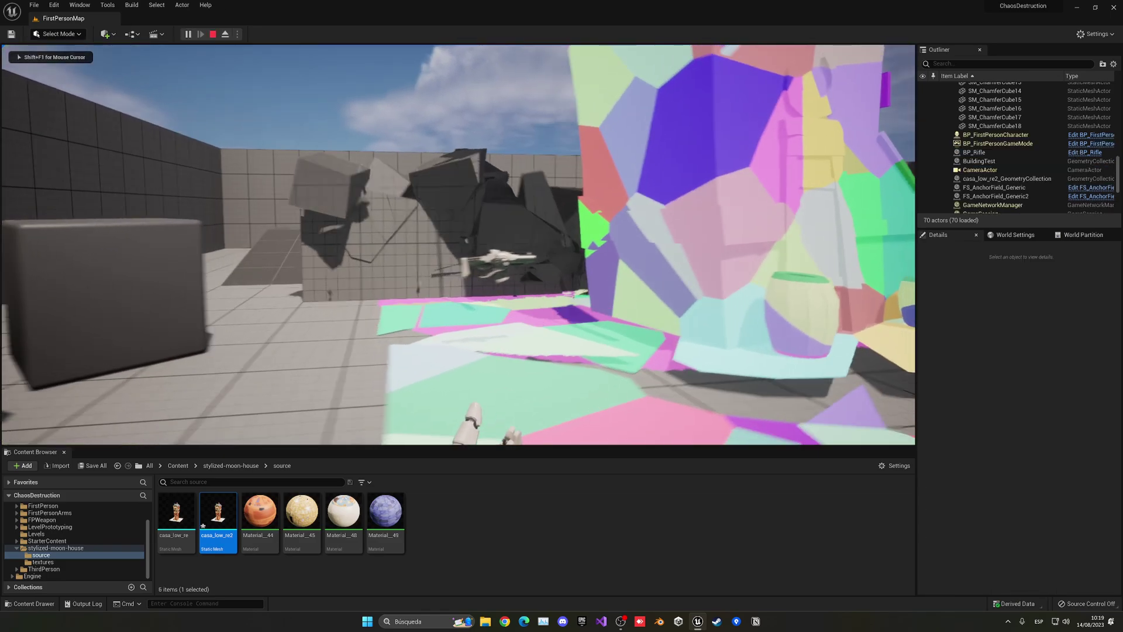
key(a)
key(w)
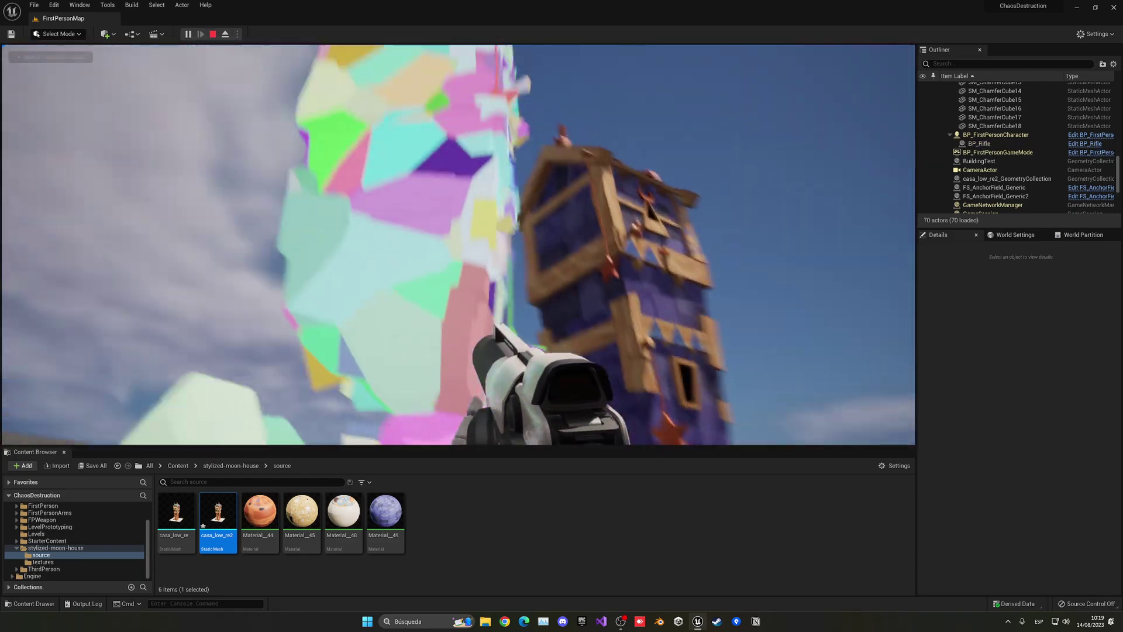
click(458, 244)
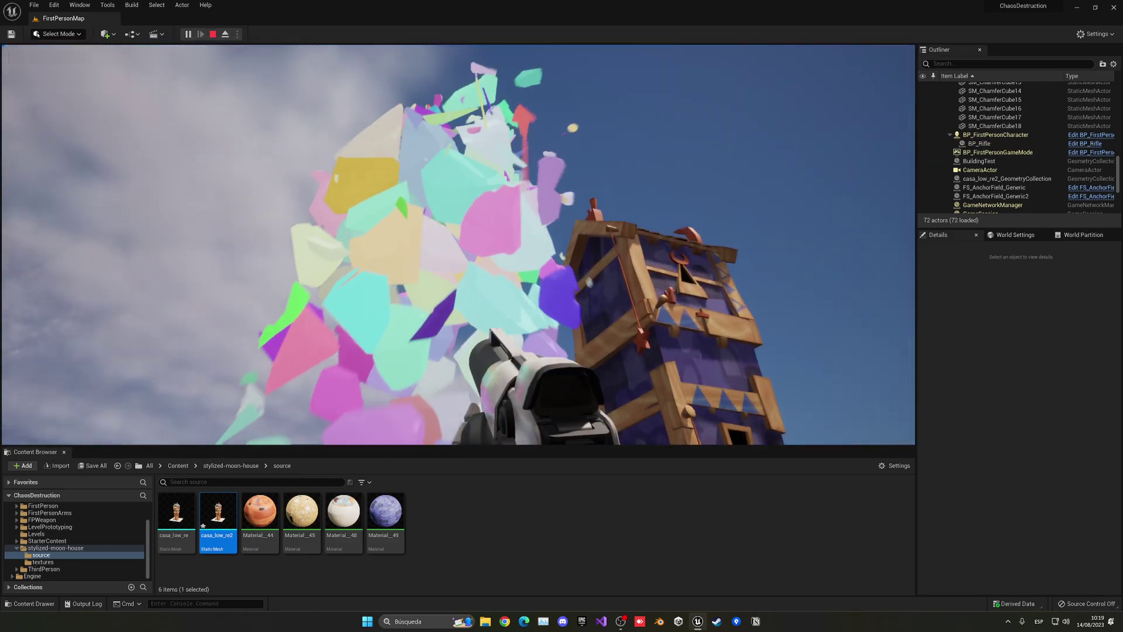
key(Escape)
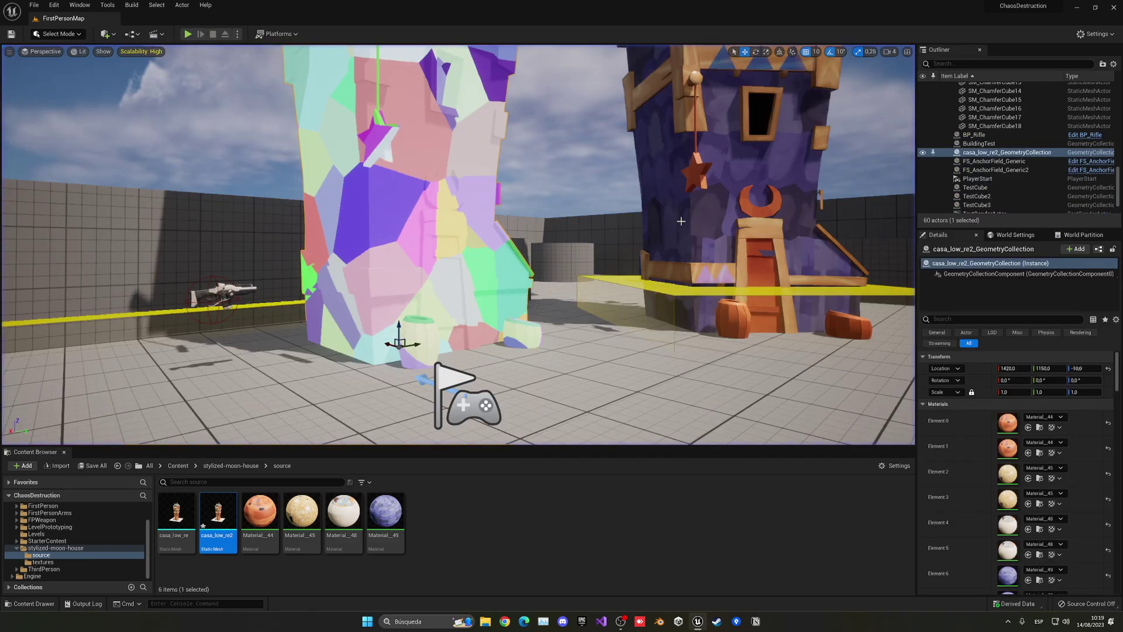
Examine the two anchor fields, FS_AnchorField_Generic and FS_AnchorField_Generic2, and where they sit in the level.
click(679, 300)
right_drag(679, 300, 766, 290)
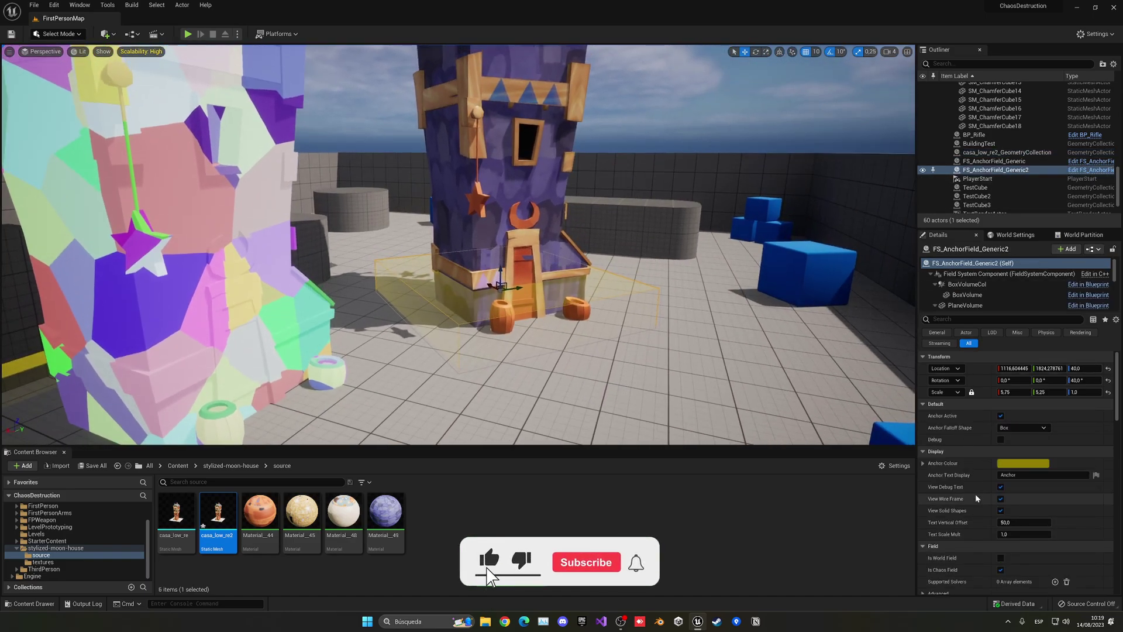
mouse_move(547, 328)
right_down()
mouse_move(547, 380)
mouse_move(547, 328)
right_up()
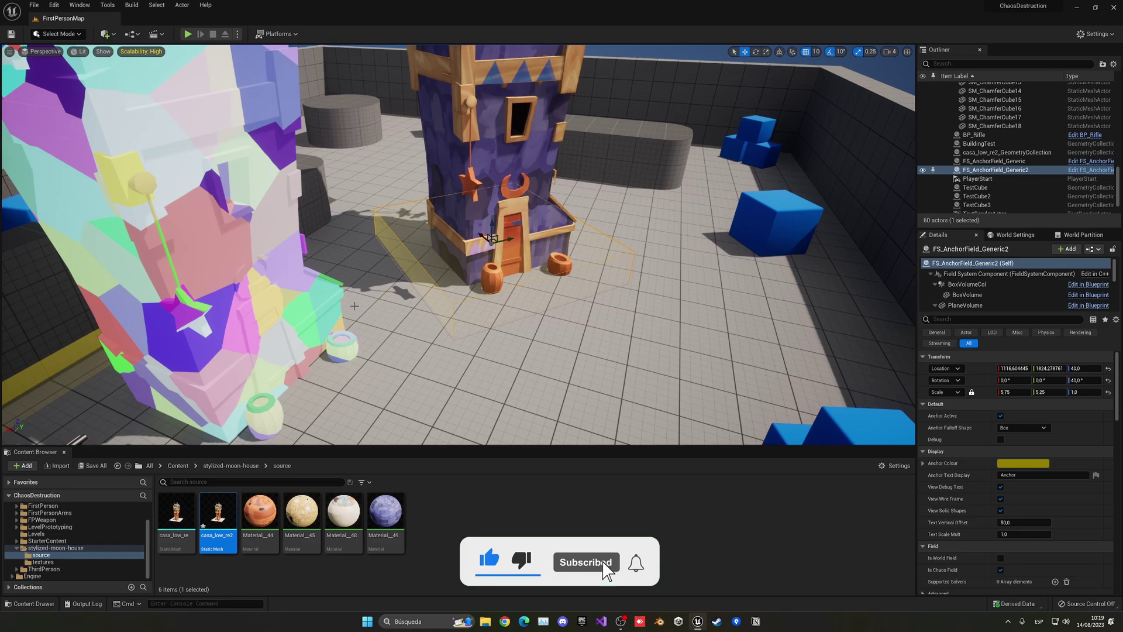
click(1021, 163)
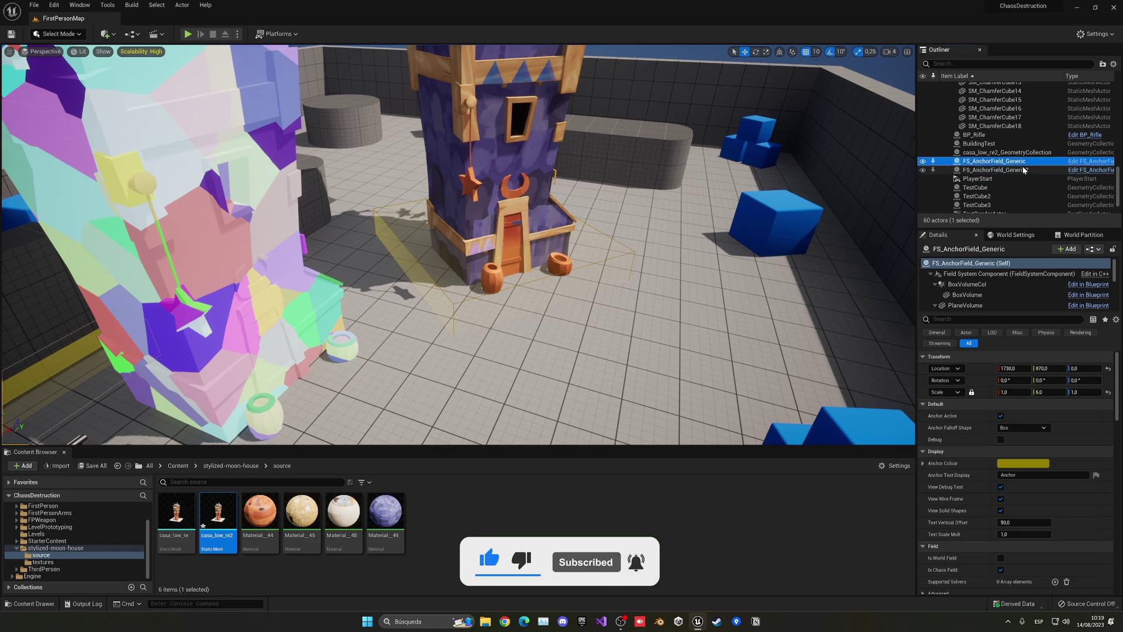
click(1023, 170)
right_drag(642, 235, 609, 257)
Move the fractured house away from the wall to an X location of about 1150, and check the purple tower's anchor field.
click(343, 272)
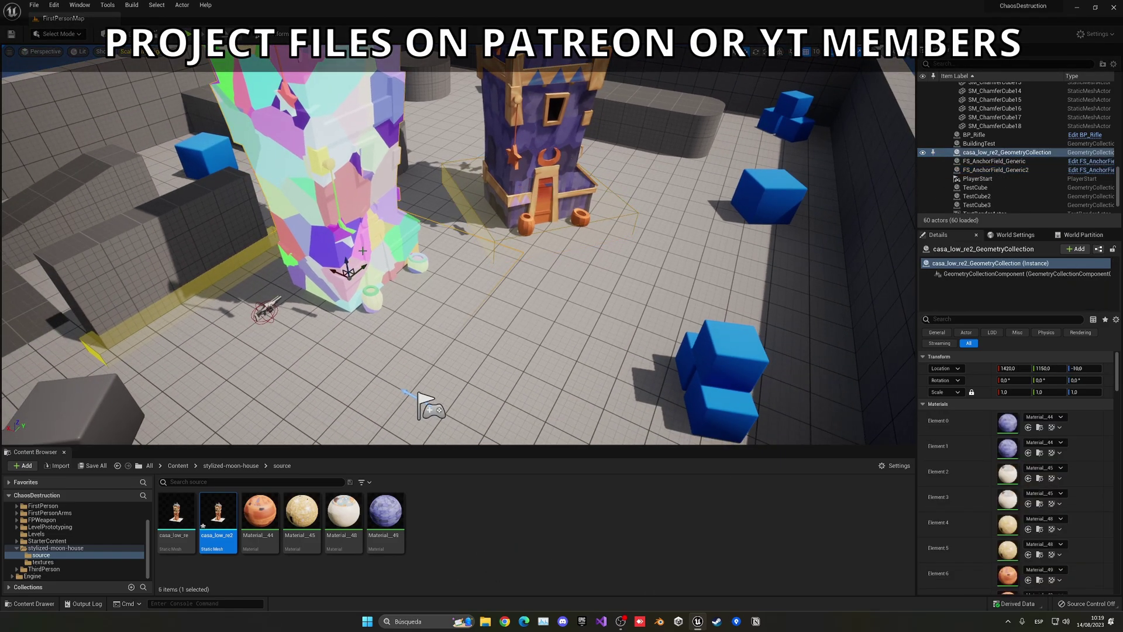
drag(338, 272, 407, 305)
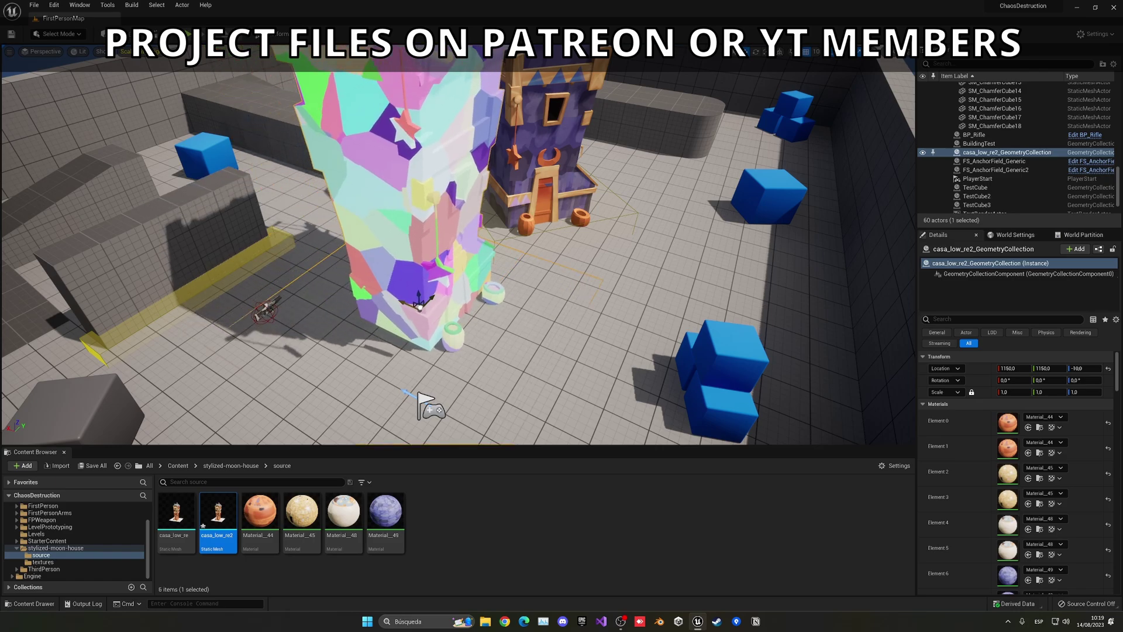
click(544, 226)
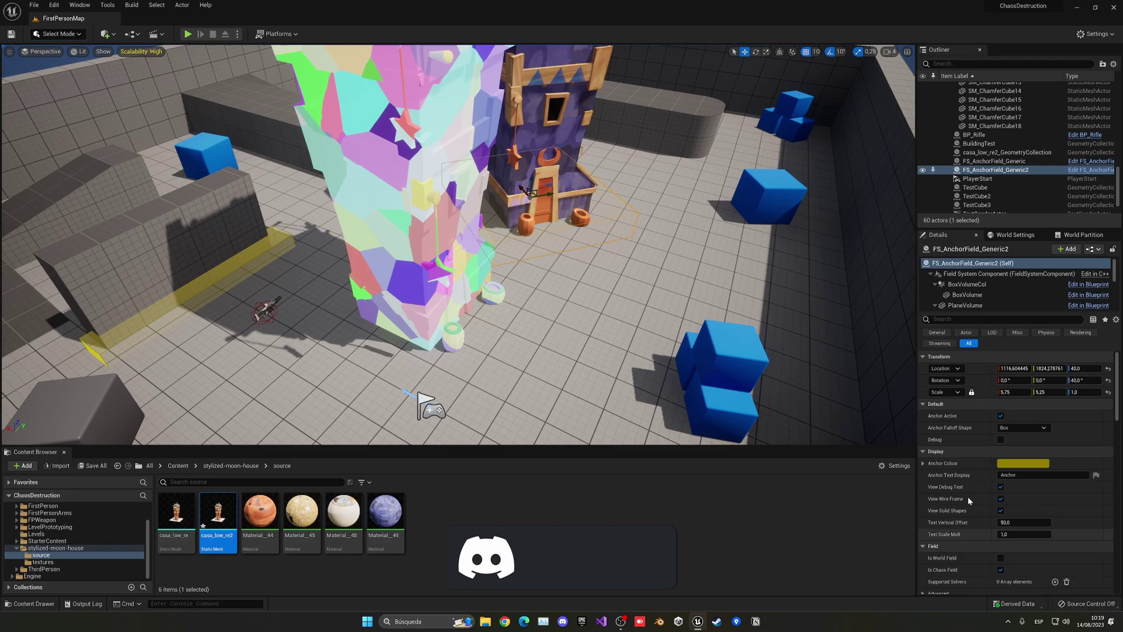
Disable Show Bone Colors on the fractured house's geometry collection.
click(413, 231)
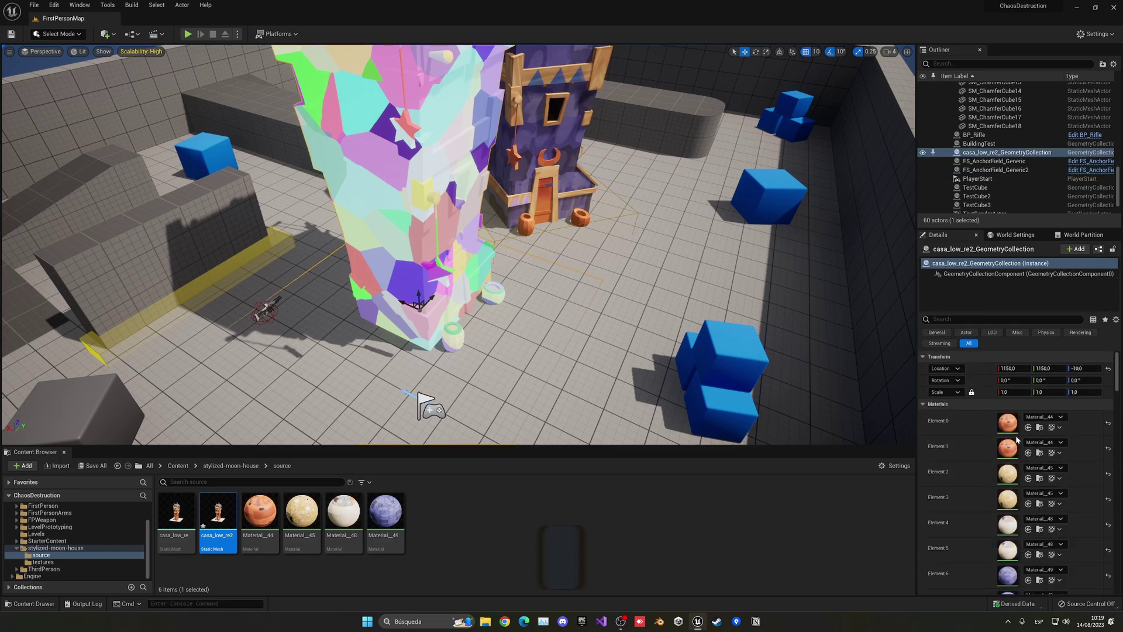
scroll(979, 506, down, 6)
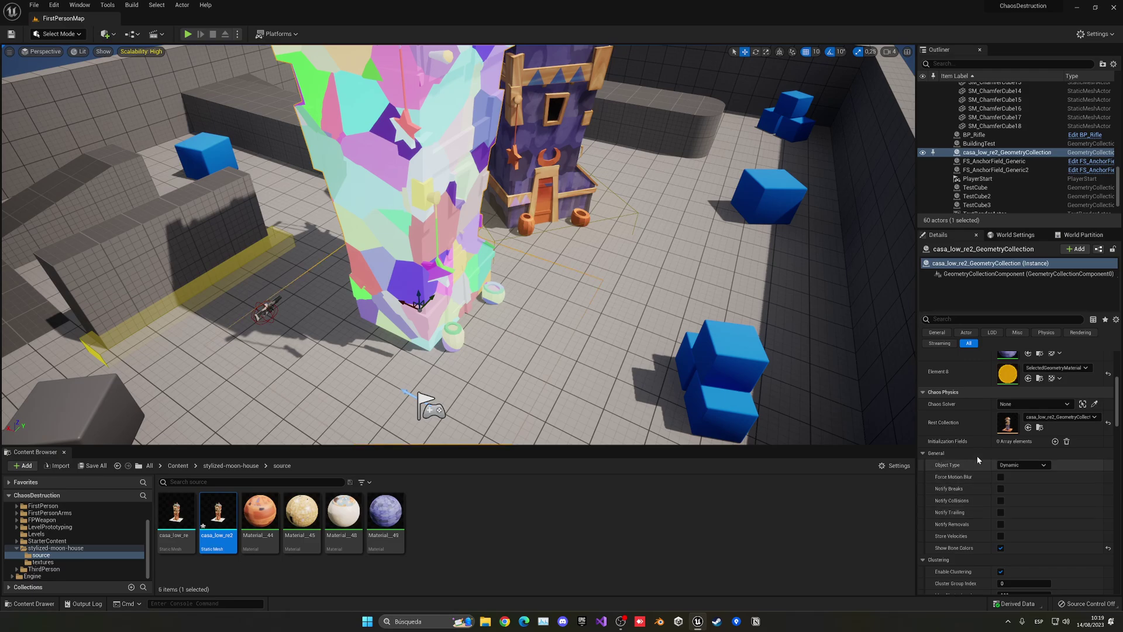
scroll(980, 448, down, 2)
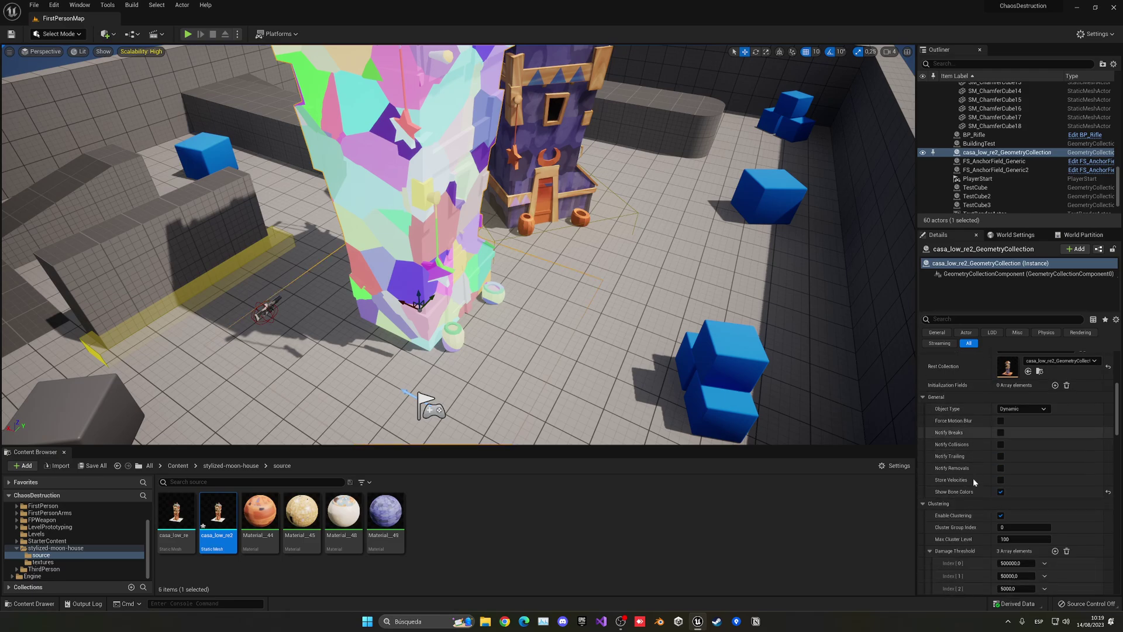
click(1000, 492)
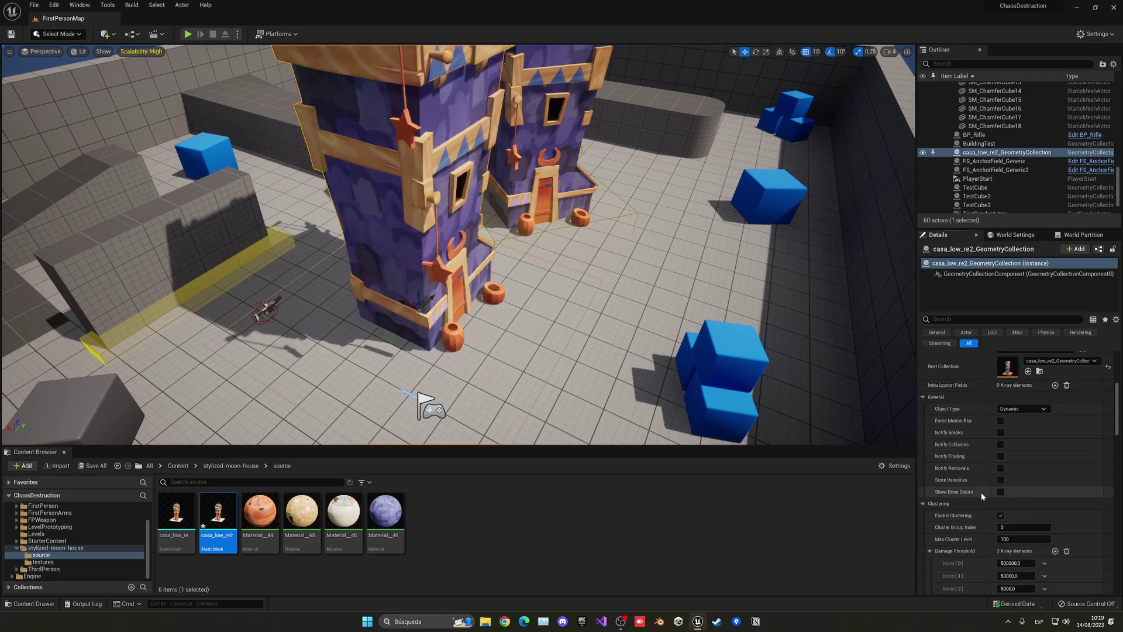
Play-test the level again by shooting the fractured house with its original materials shown.
click(188, 34)
click(458, 244)
key(w)
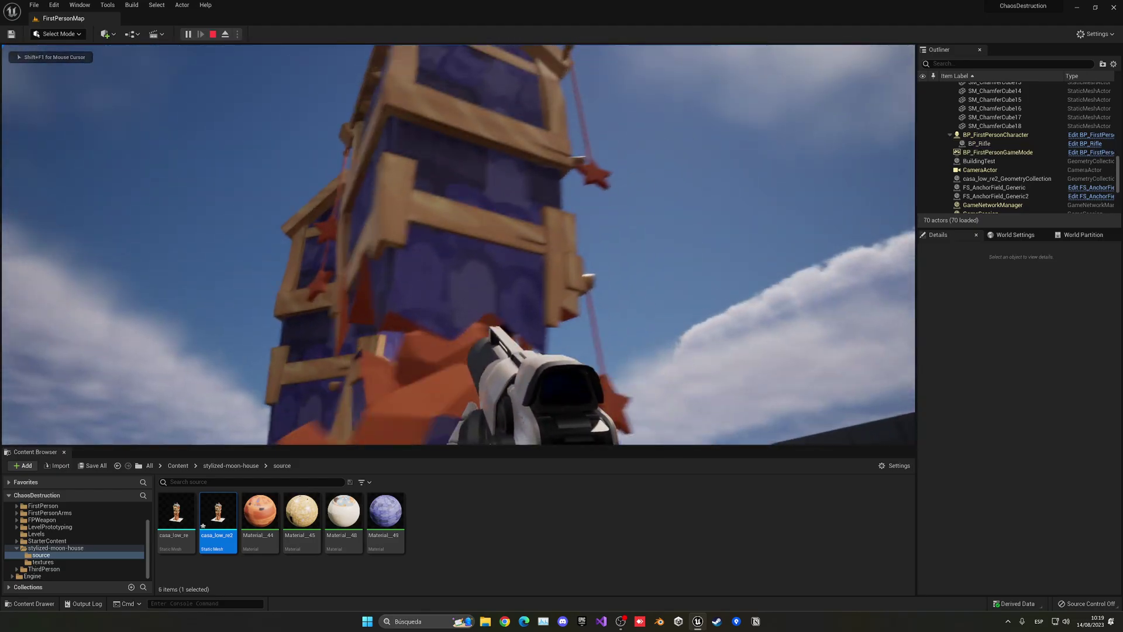
click(458, 244)
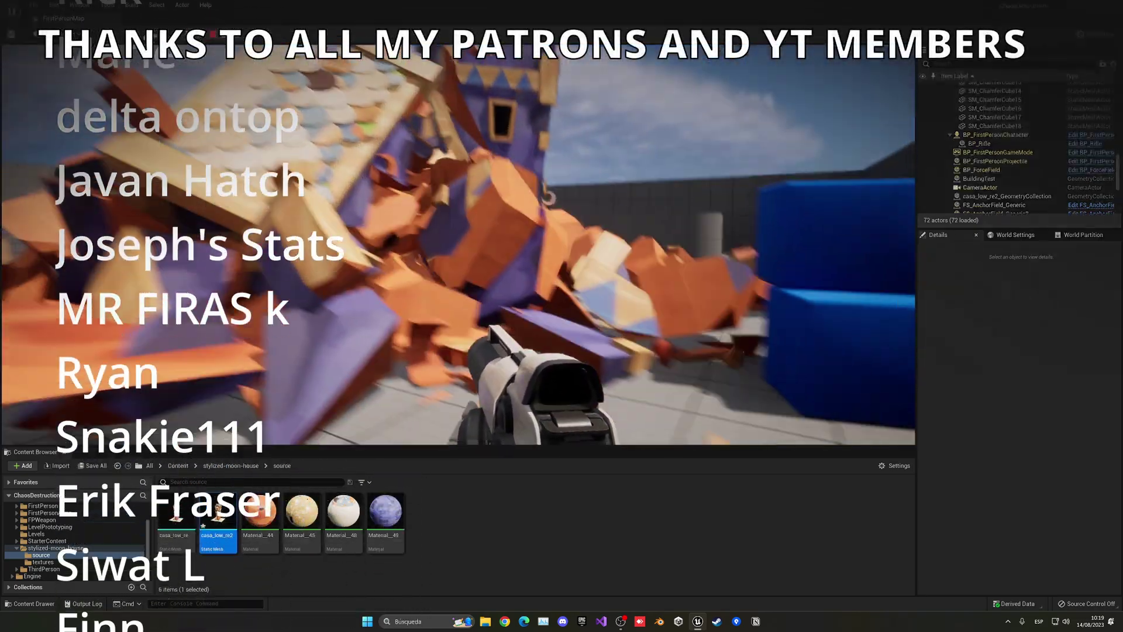